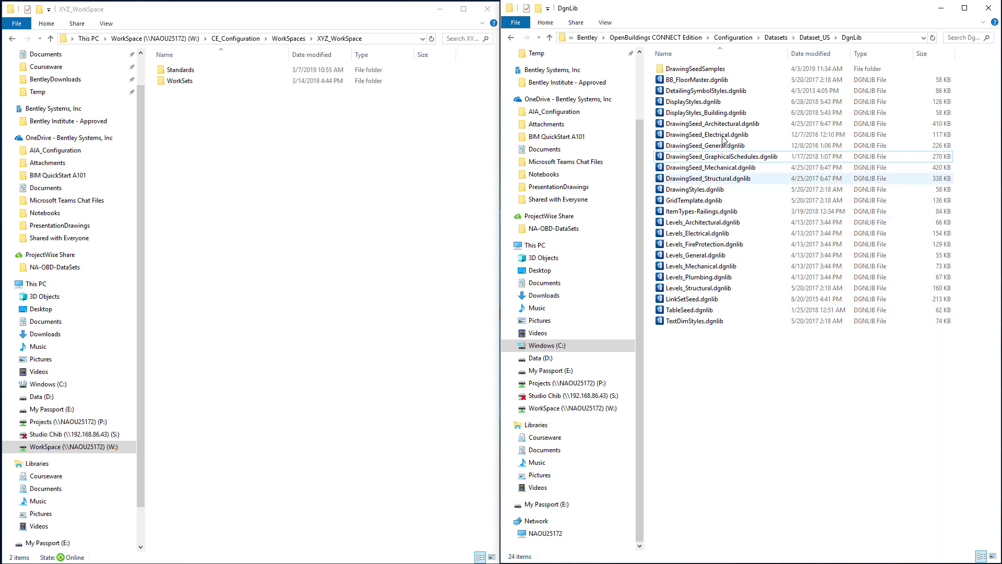
# - Select DrawingSeed_Architectural.dgnlib and the DrawingSeedSamples folder together and copy both
pyautogui.click(741, 123)
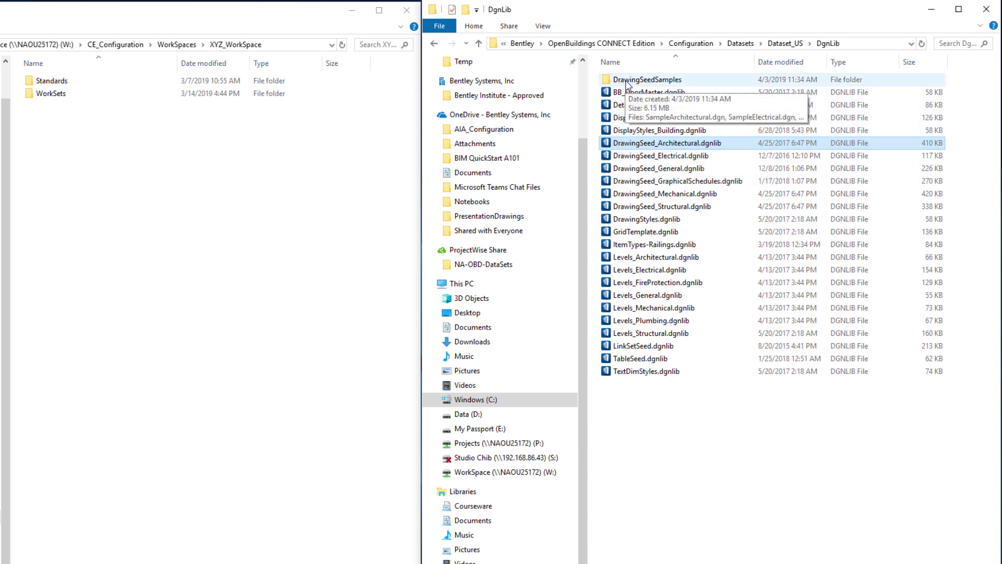
pyautogui.keyDown('ctrl'); pyautogui.click(627, 81); pyautogui.keyUp('ctrl')
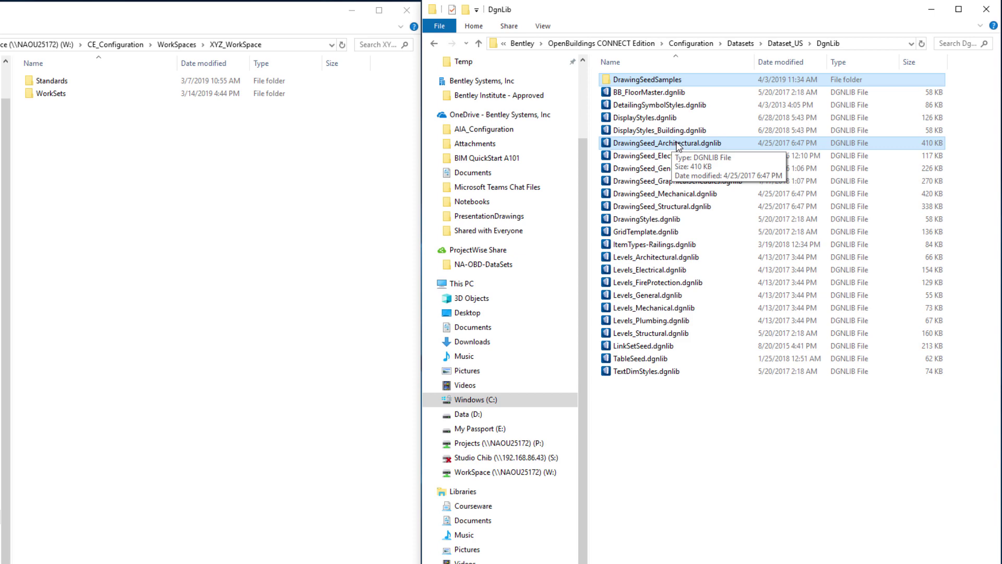
pyautogui.rightClick(677, 146)
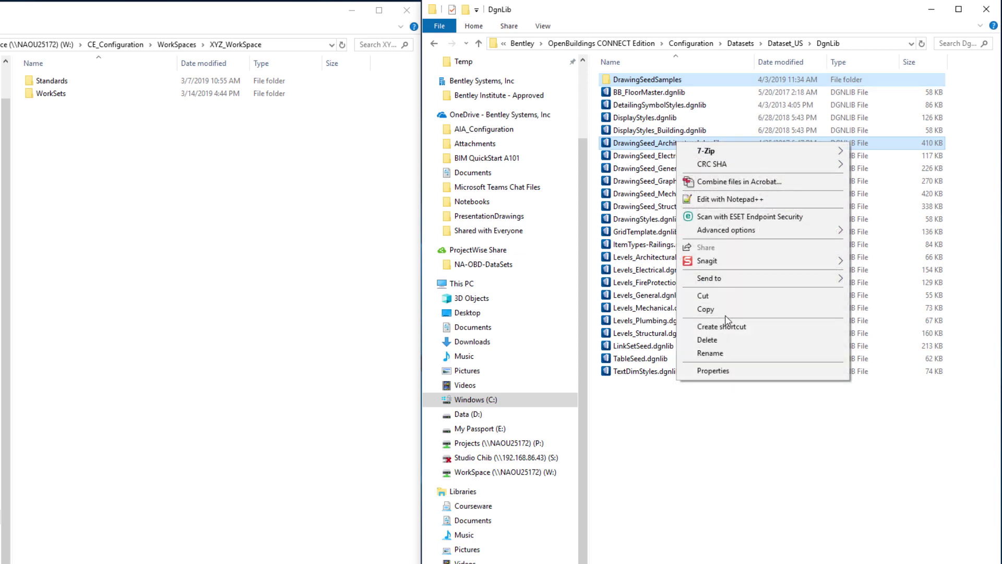
pyautogui.click(724, 310)
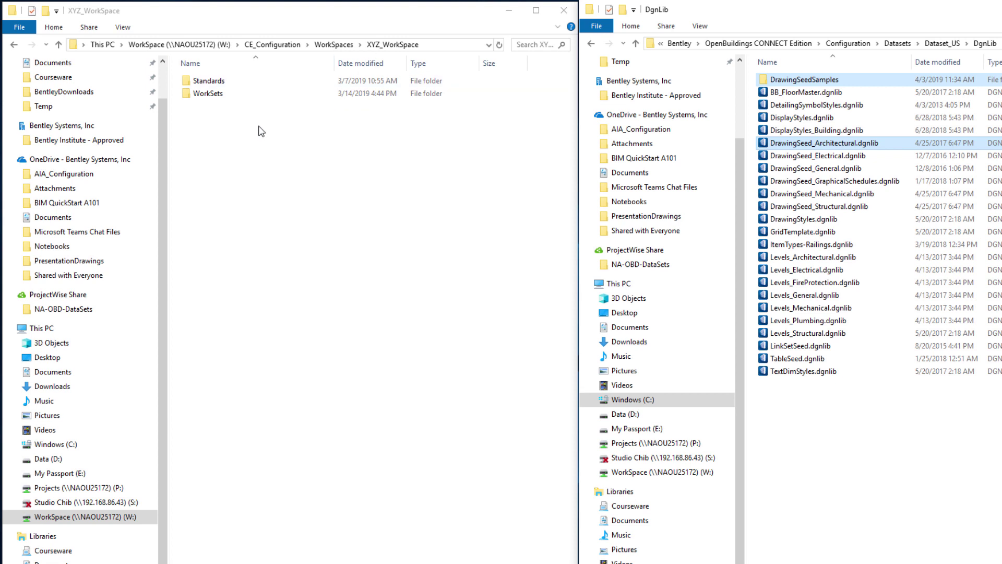
# - Paste the copied seed file and samples folder into XYZ_WorkSpace\Standards\Dgnlib
pyautogui.doubleClick(230, 83)
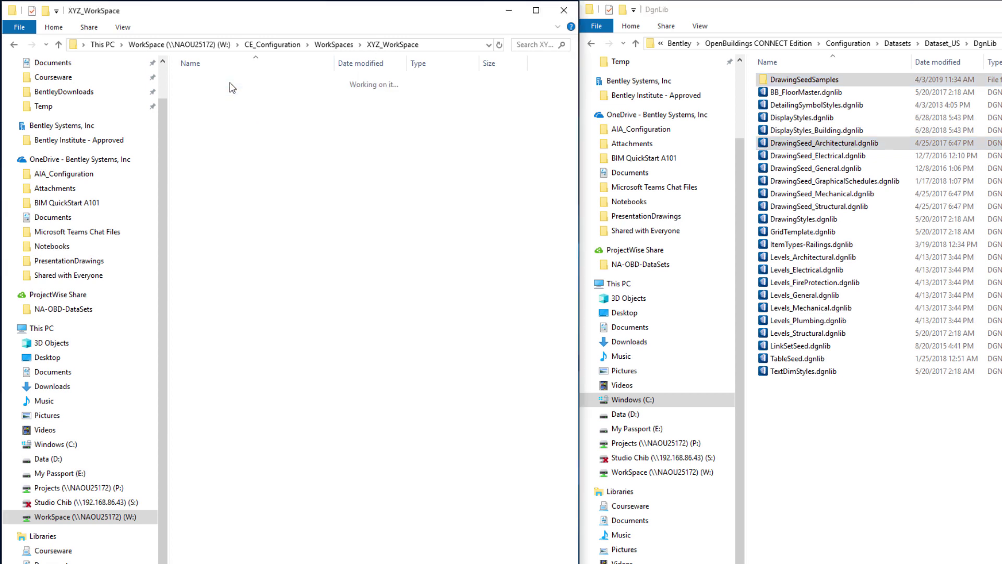
pyautogui.doubleClick(242, 159)
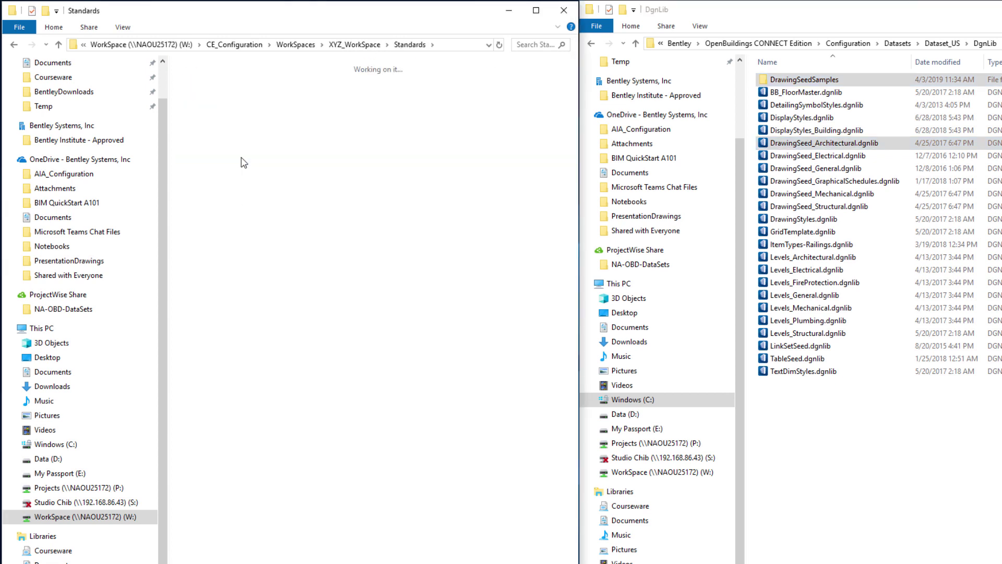
pyautogui.rightClick(210, 159)
pyautogui.moveTo(245, 189)
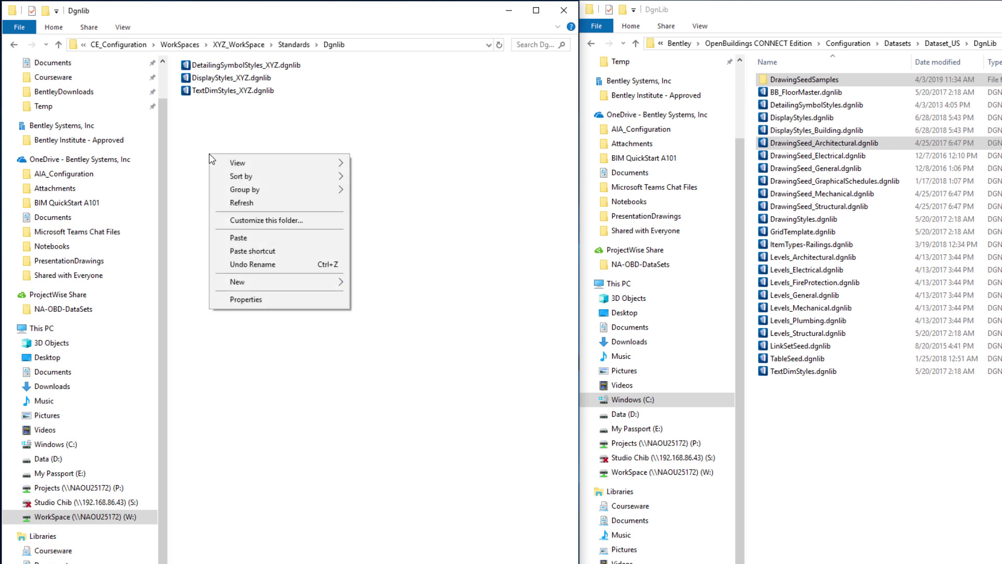
pyautogui.click(232, 238)
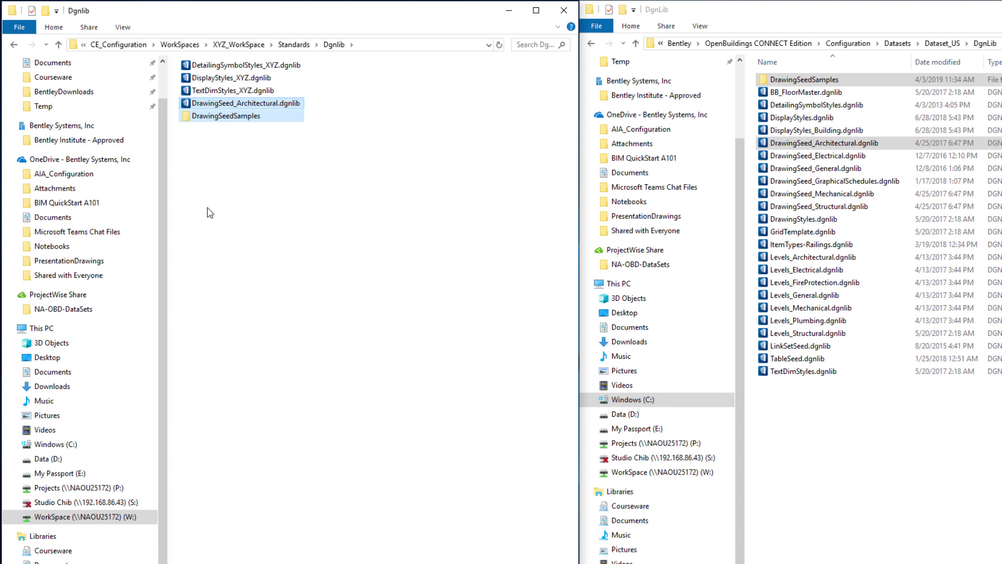
# - Rename the pasted seed file to DrawingSeed_Architectural_XYZ.dgnlib
pyautogui.click(209, 213)
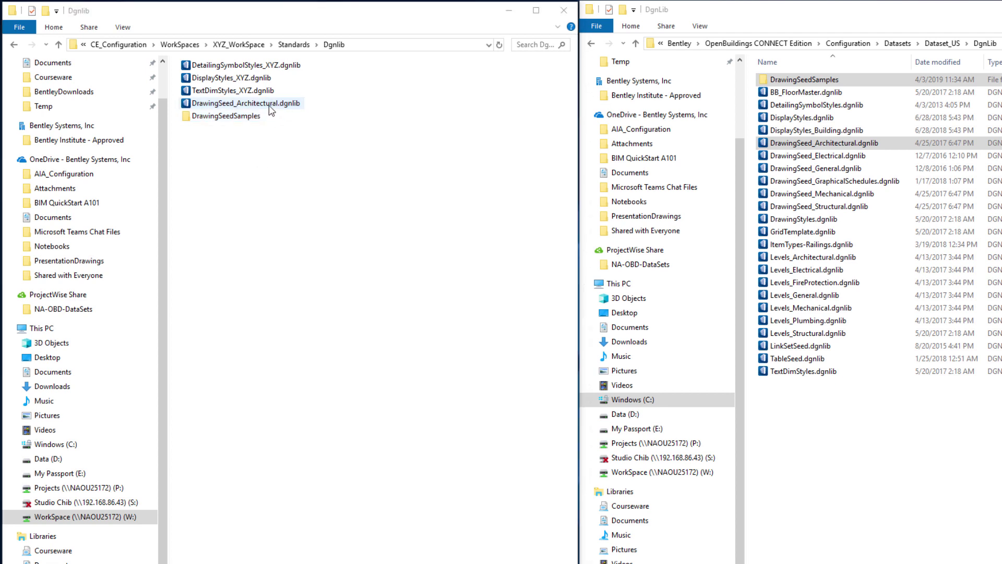
pyautogui.click(270, 110)
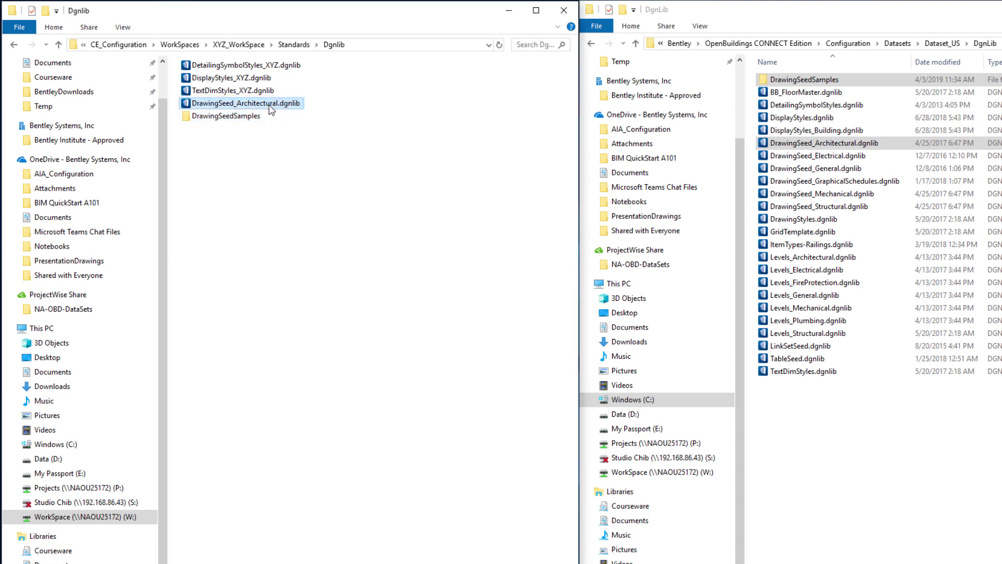
pyautogui.click(271, 108)
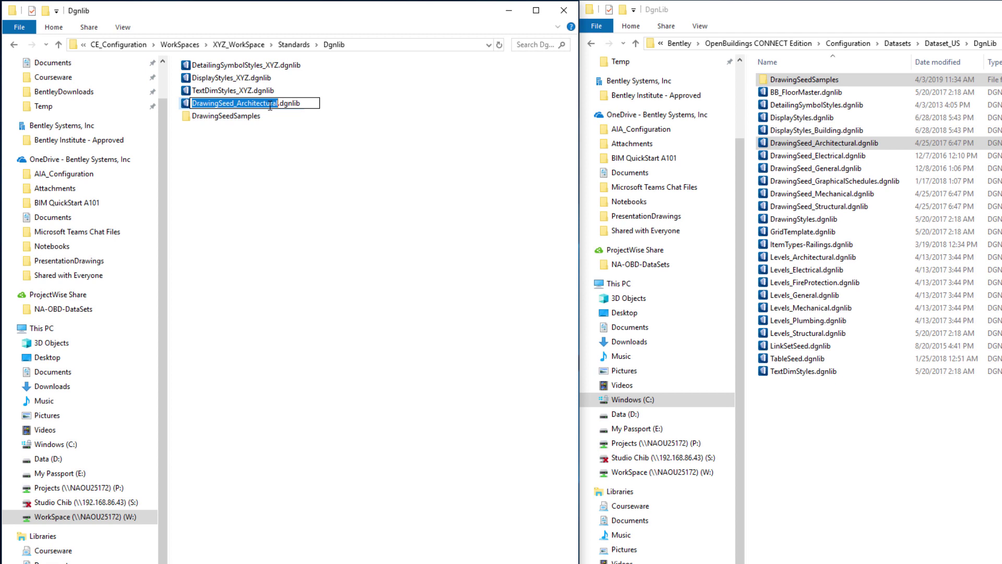
pyautogui.click(278, 104)
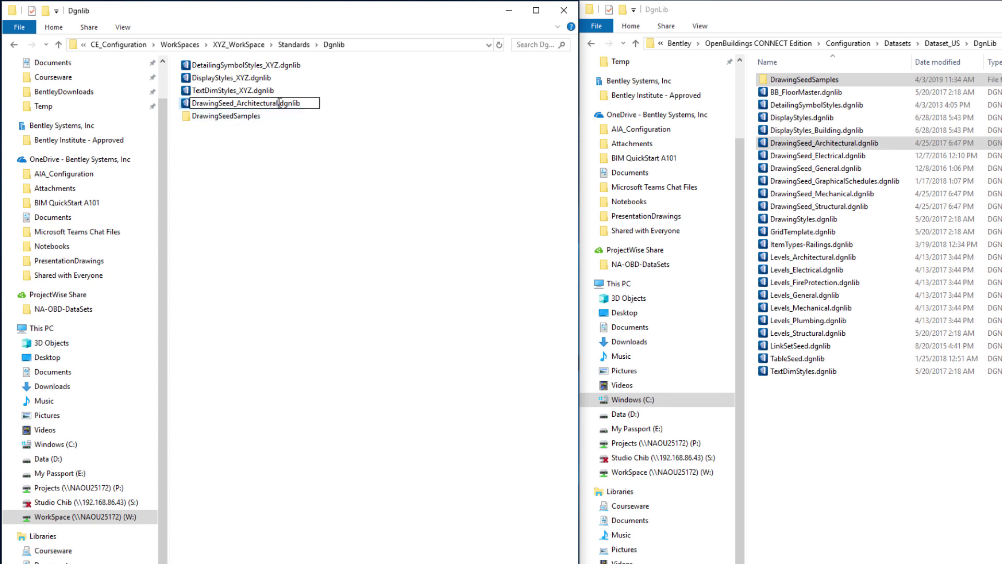
pyautogui.write('_')
pyautogui.write('XYZ')
pyautogui.press('Return')
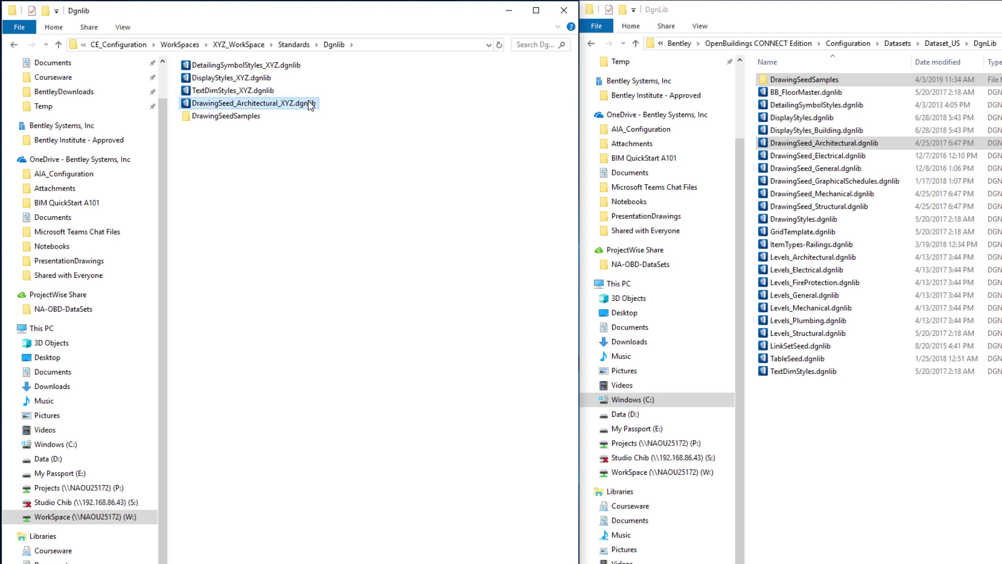
pyautogui.click(343, 238)
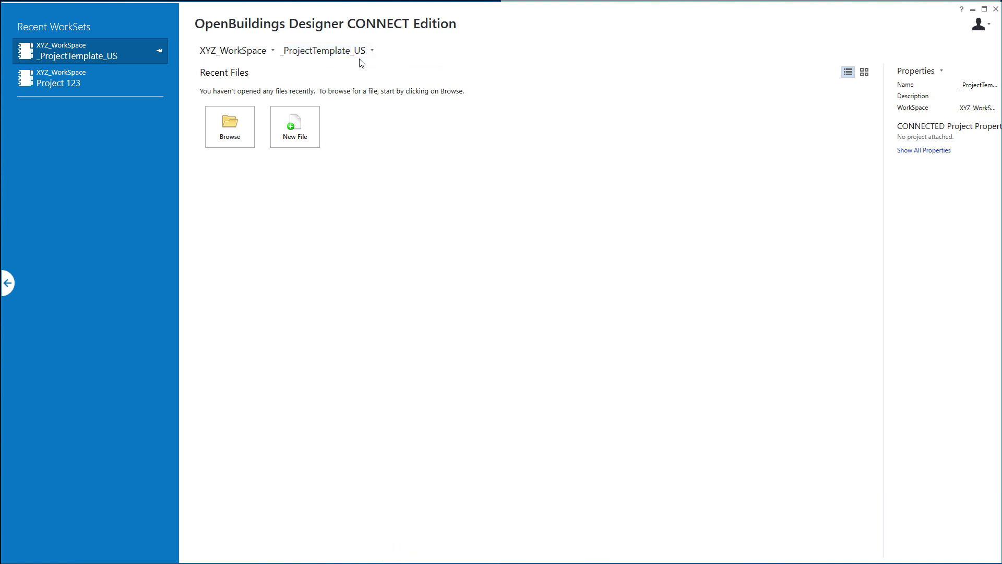
# - Browse to XYZ_WorkSpace\Standards\Dgnlib, show All Files (*.*), and open DrawingSeed_Architectural_XYZ.dgnlib
pyautogui.click(233, 136)
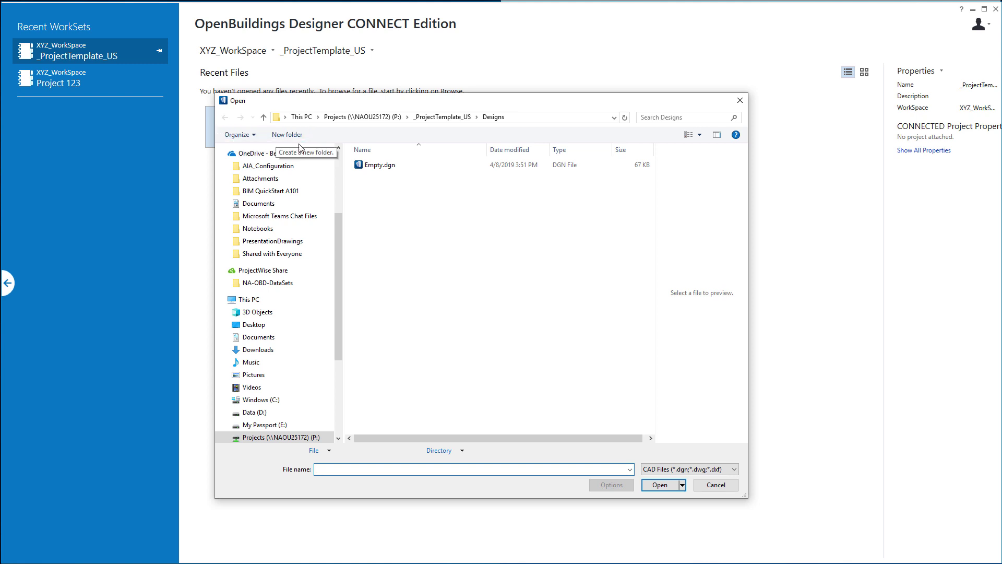
pyautogui.moveTo(336, 279); pyautogui.dragTo(330, 345)
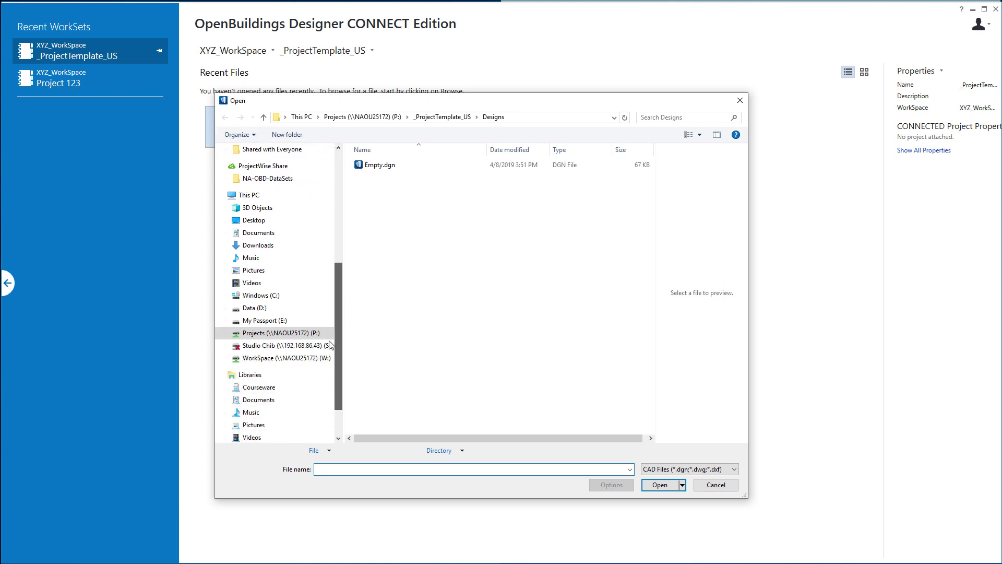
pyautogui.click(300, 358)
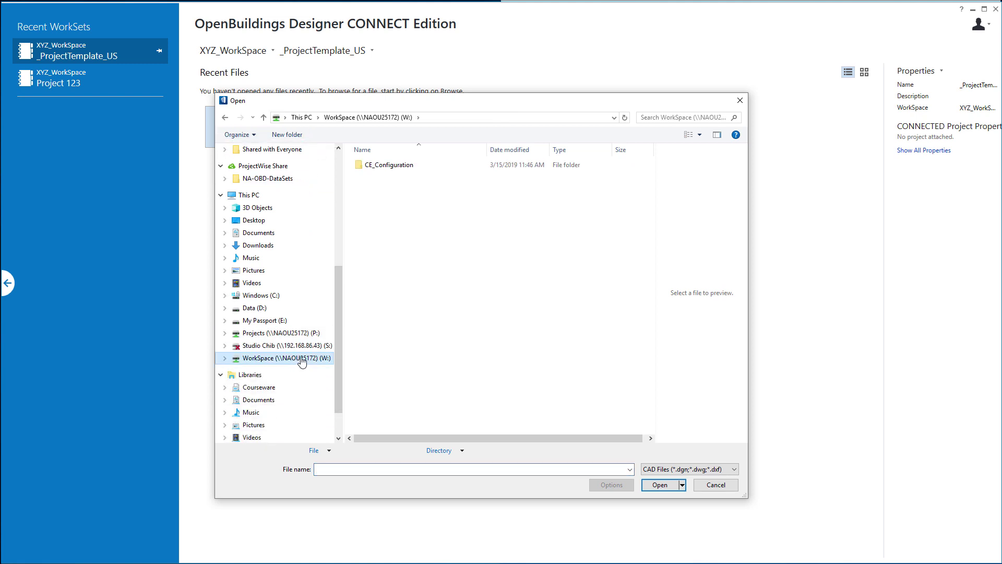
pyautogui.doubleClick(389, 165)
pyautogui.click(388, 189)
pyautogui.doubleClick(390, 191)
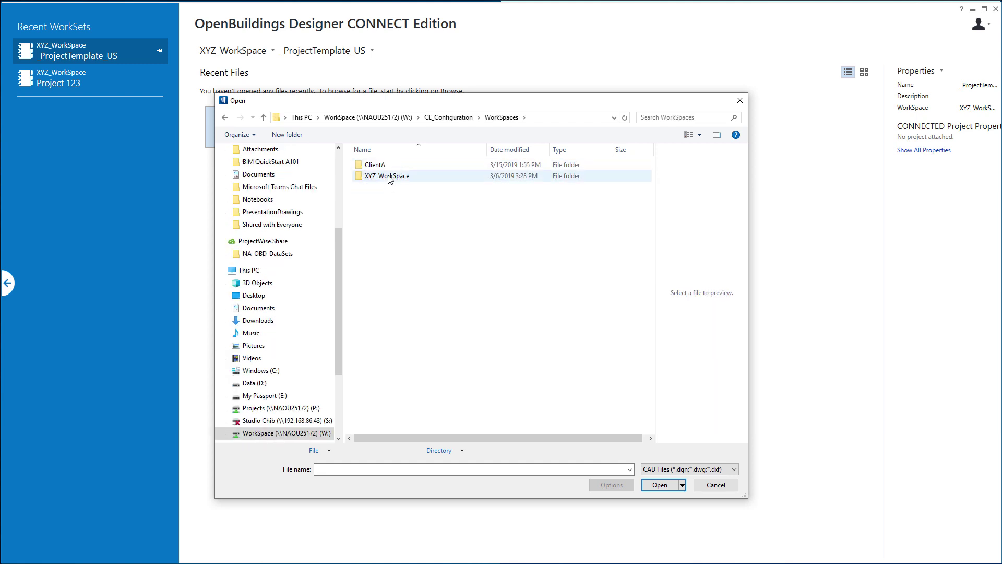
pyautogui.doubleClick(389, 177)
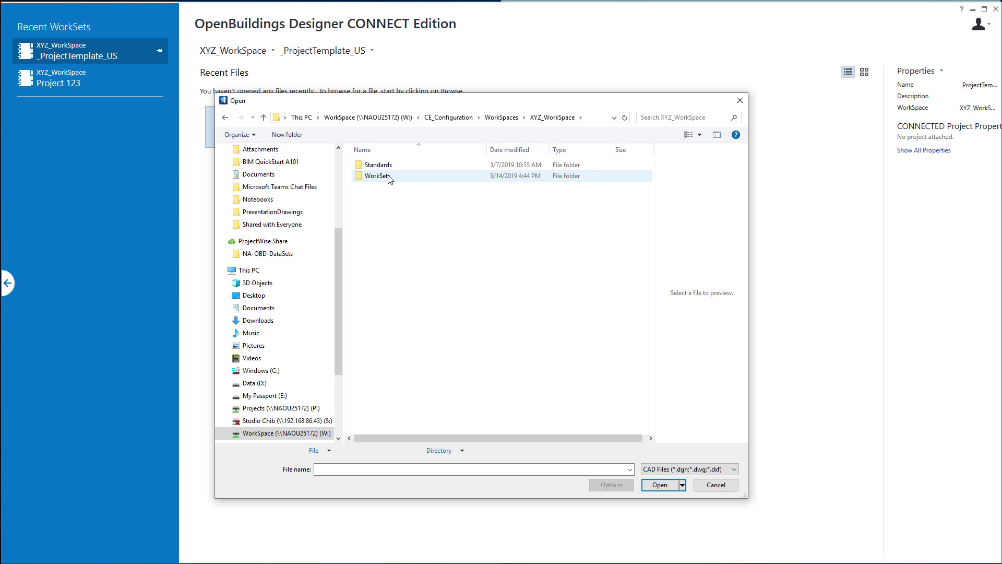
pyautogui.doubleClick(385, 166)
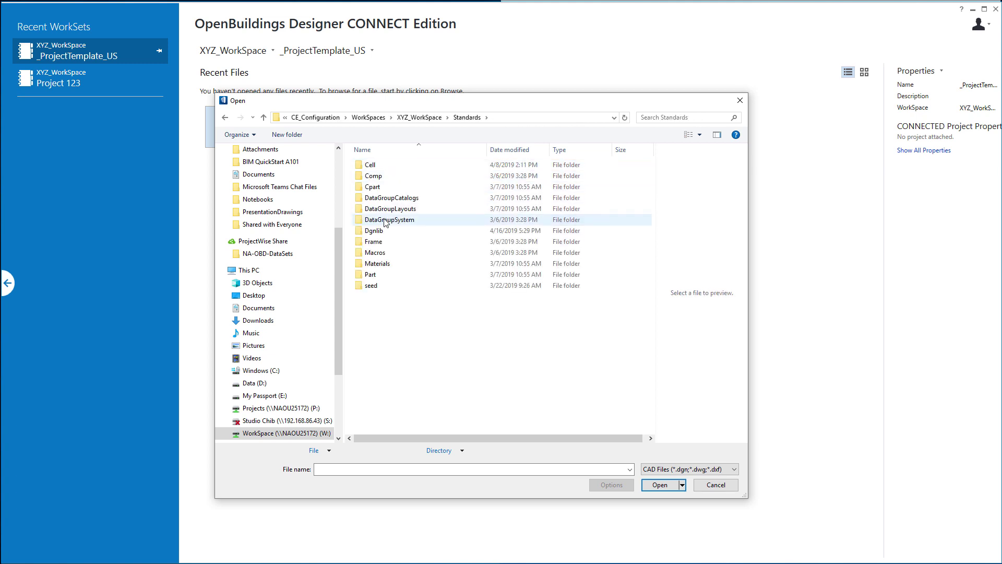
pyautogui.doubleClick(385, 230)
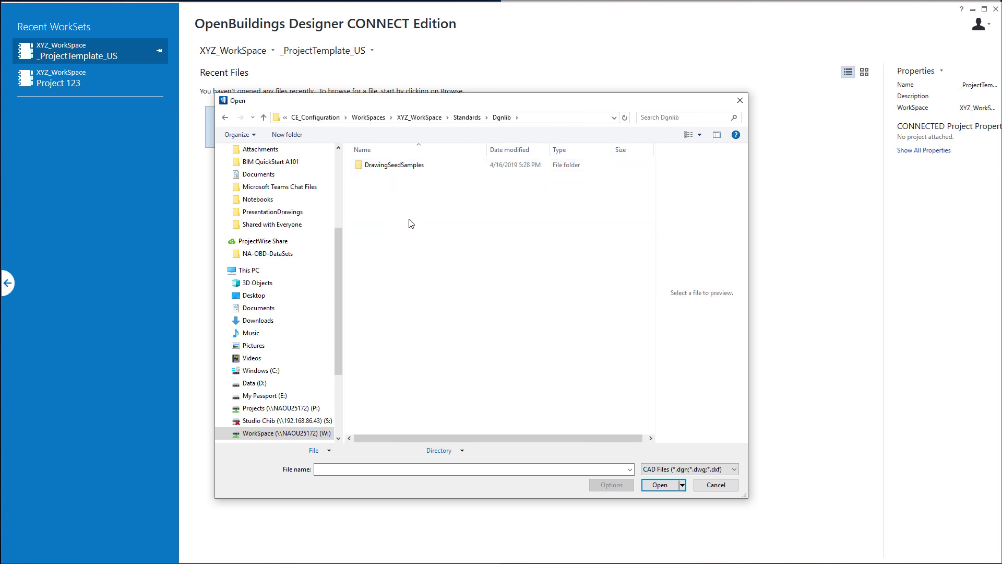
pyautogui.click(678, 469)
pyautogui.scroll(-3, 679, 439)
pyautogui.click(681, 459)
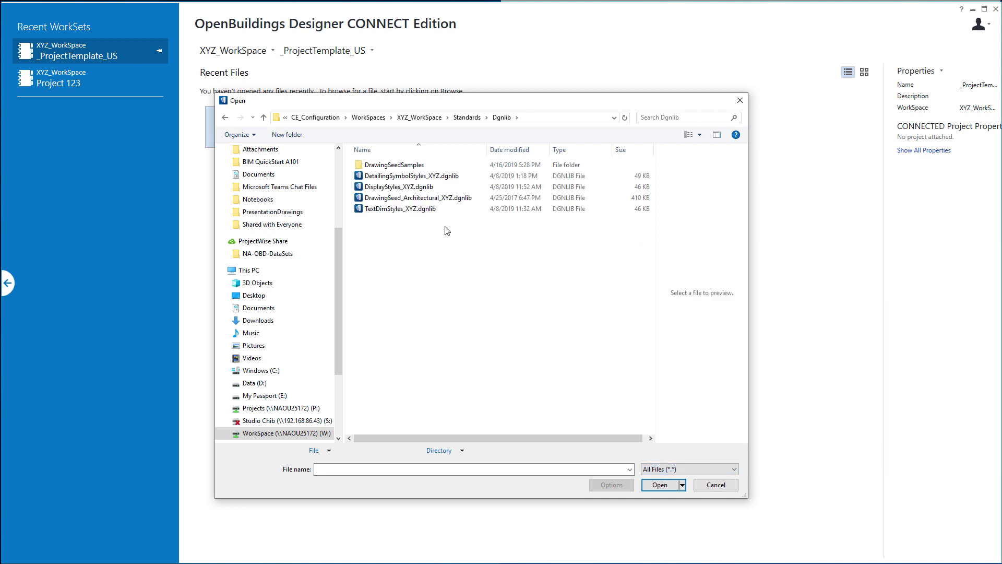
pyautogui.click(423, 198)
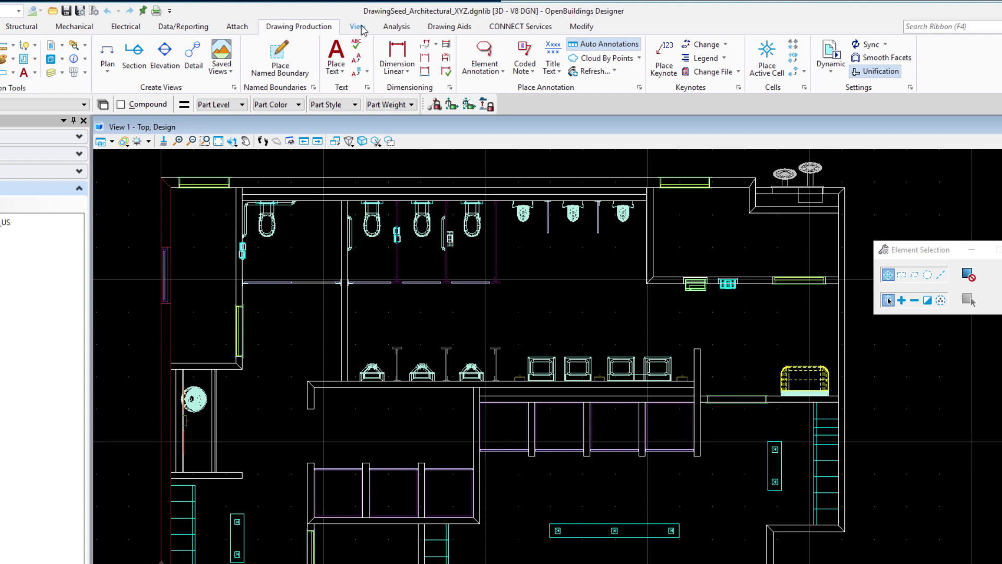
# - Open Saved Views and add the XYZ_ prefix to Arch - Detail View and Arch - Enlarged Floor Plan
pyautogui.click(358, 26)
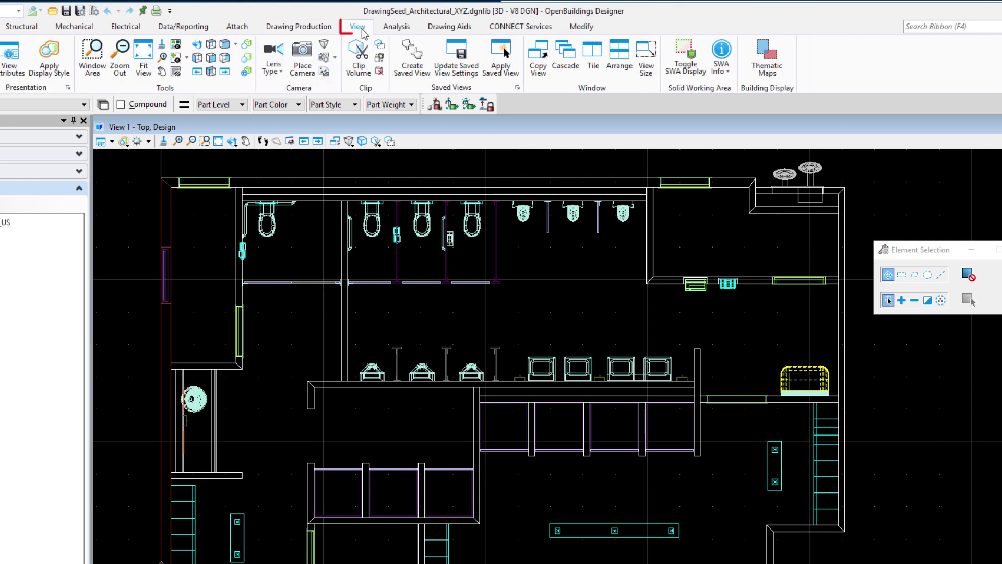
pyautogui.click(517, 92)
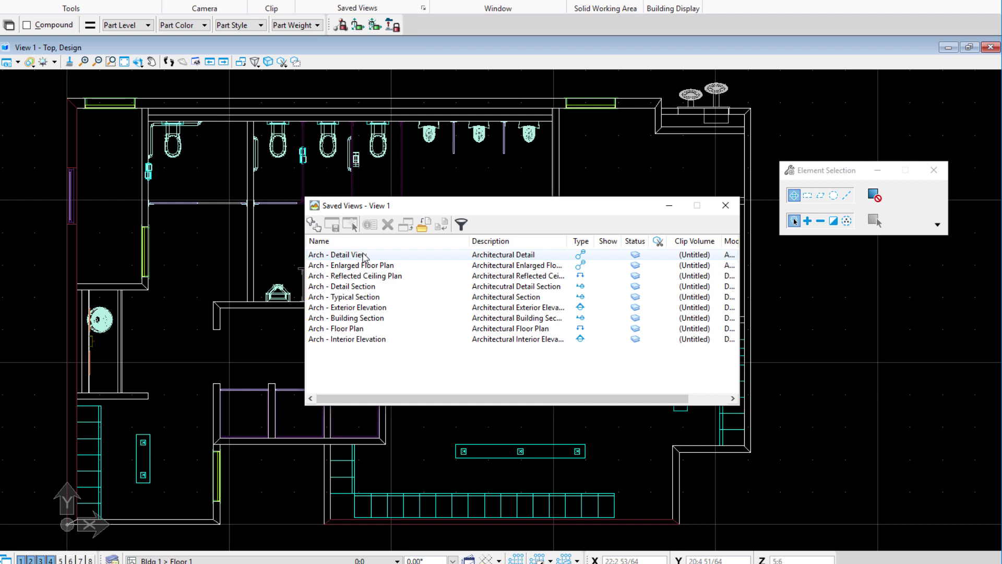
pyautogui.click(337, 257)
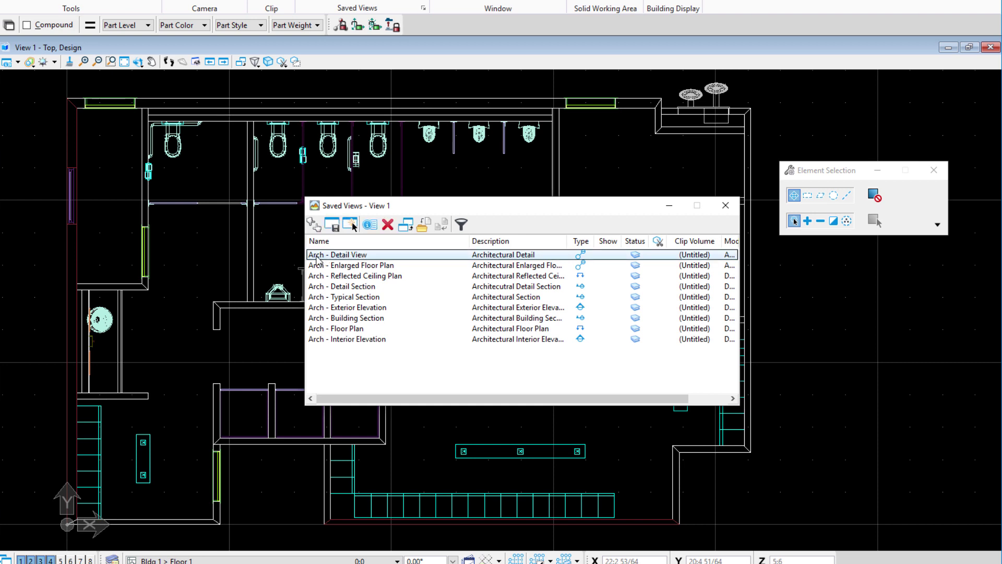
pyautogui.click(313, 259)
pyautogui.click(312, 257)
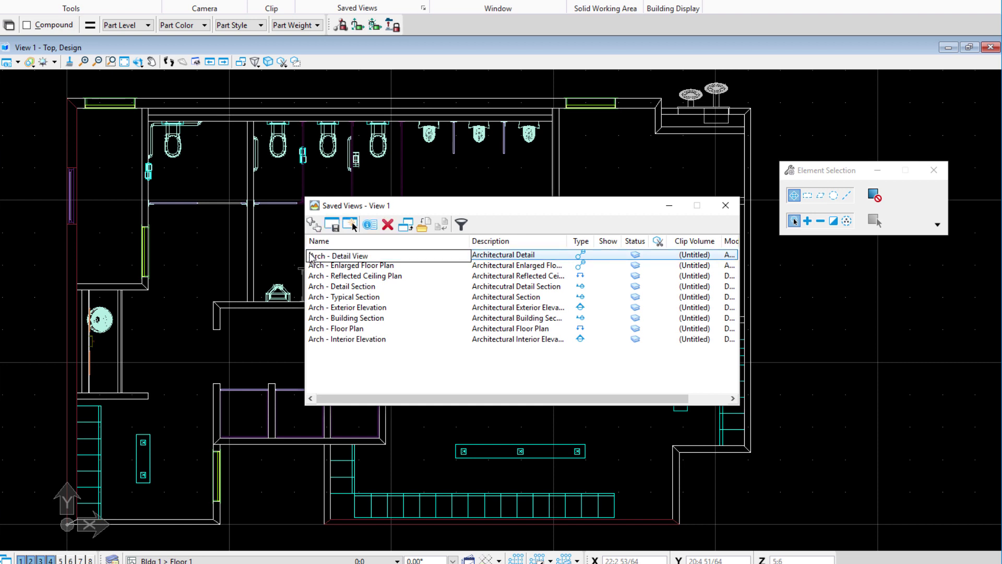
pyautogui.write('XYZ_')
pyautogui.press('Return')
pyautogui.click(312, 256)
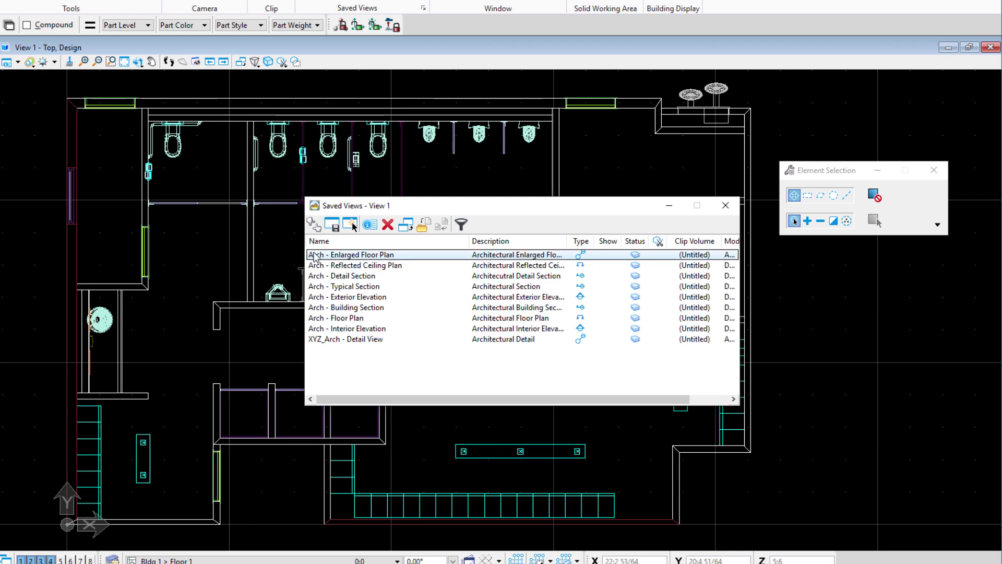
pyautogui.click(312, 256)
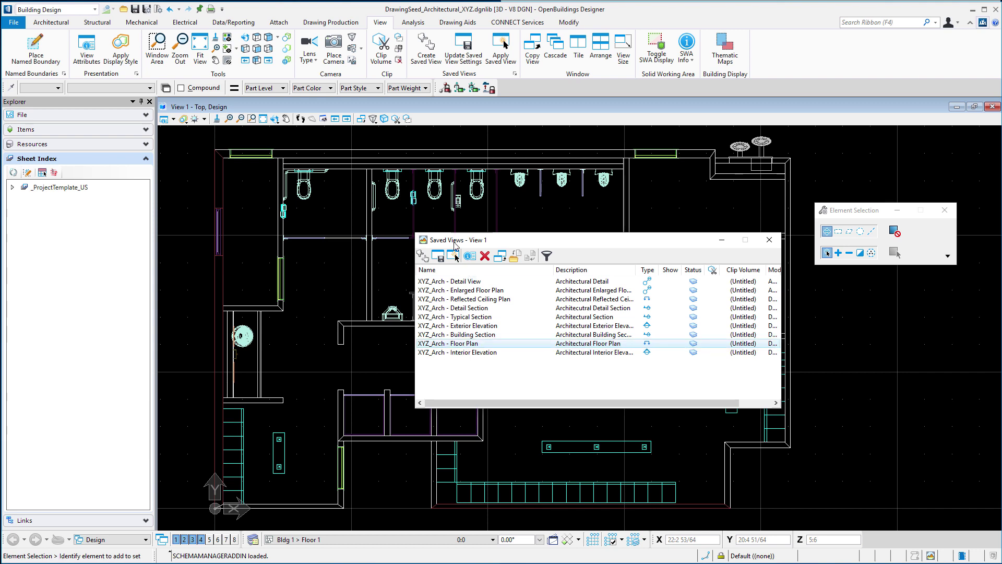
# - Apply the XYZ_Arch - Floor Plan saved view to View 1, then move the Saved Views list aside
pyautogui.click(455, 256)
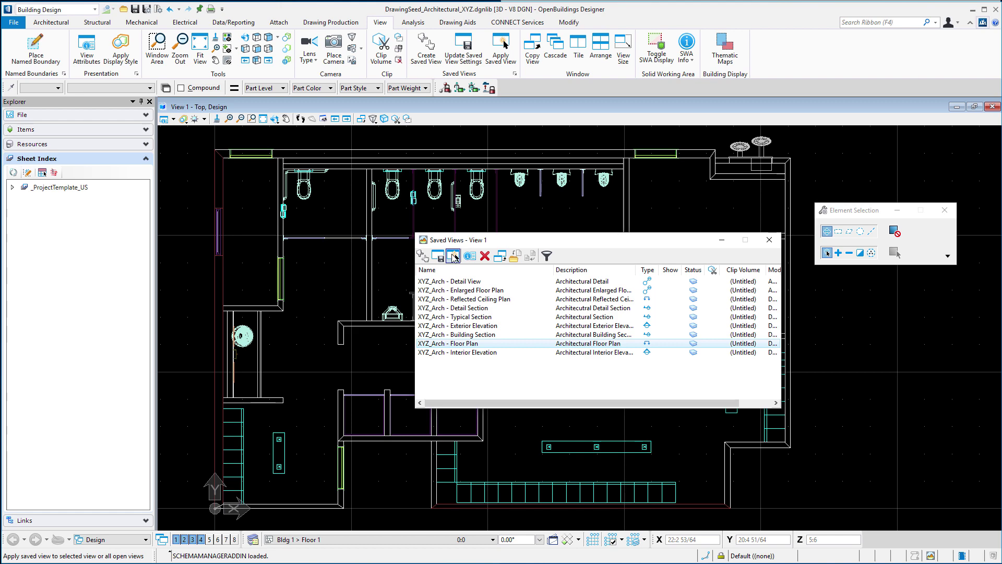
pyautogui.click(347, 215)
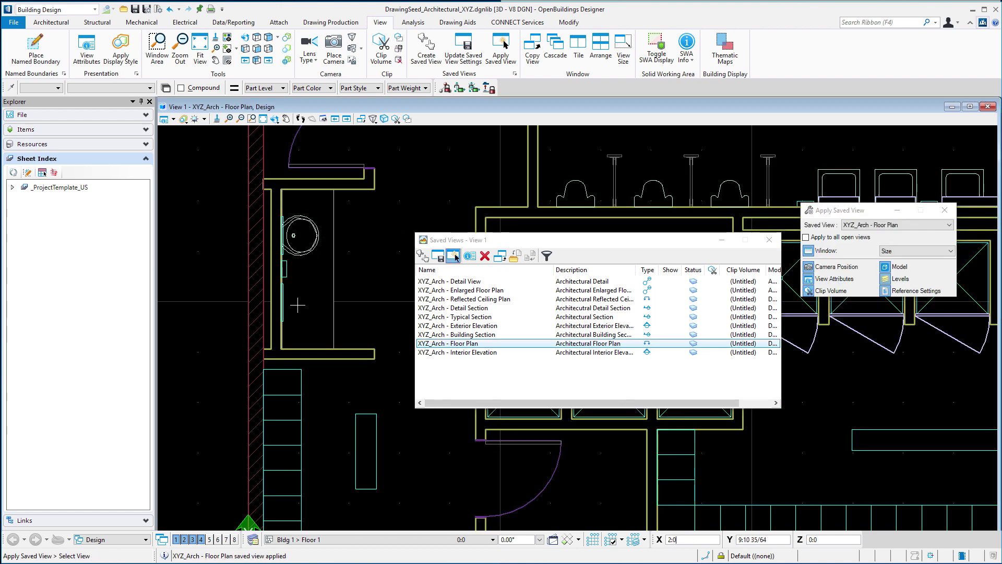
pyautogui.scroll(-1, 321, 252)
pyautogui.scroll(-1, 336, 282)
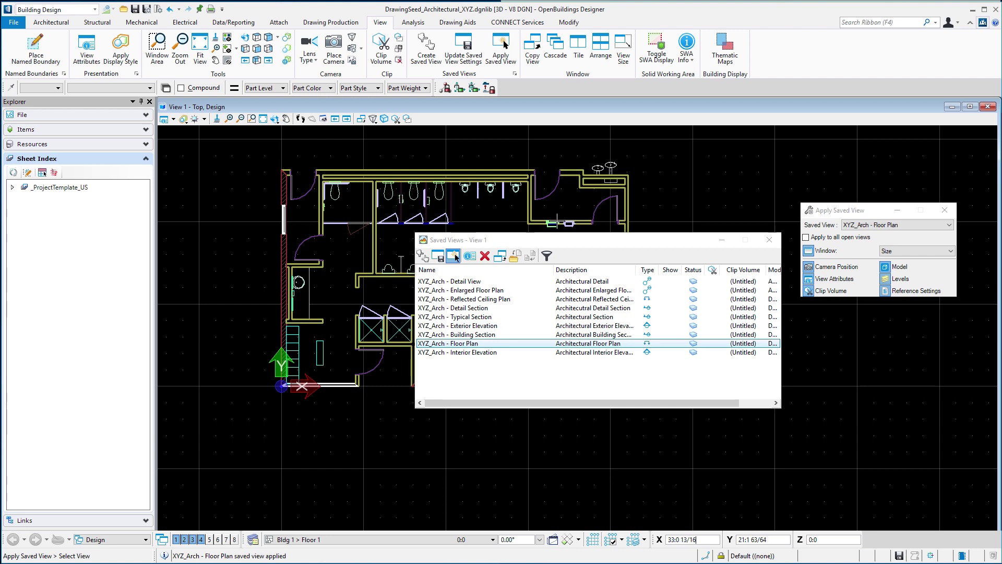
pyautogui.moveTo(570, 240); pyautogui.dragTo(749, 169)
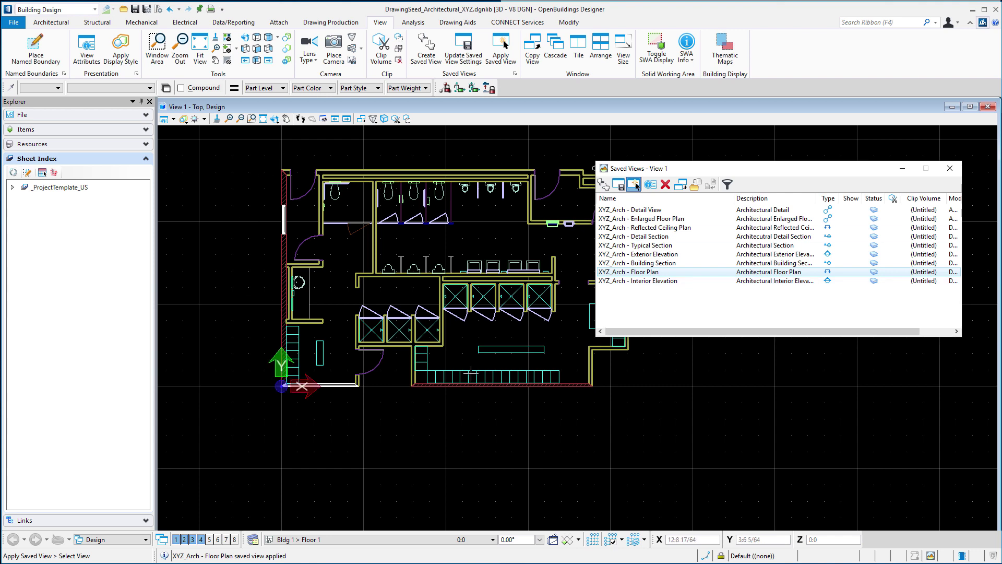
# - Open the Models dialog from the Architectural tab's Models dropdown and drag it to the lower right
pyautogui.click(51, 22)
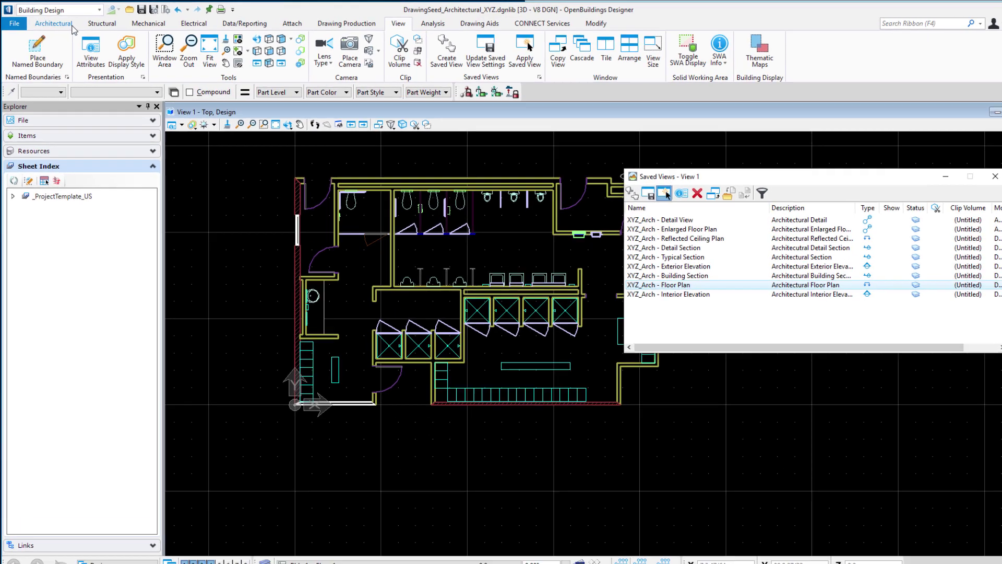
pyautogui.click(217, 70)
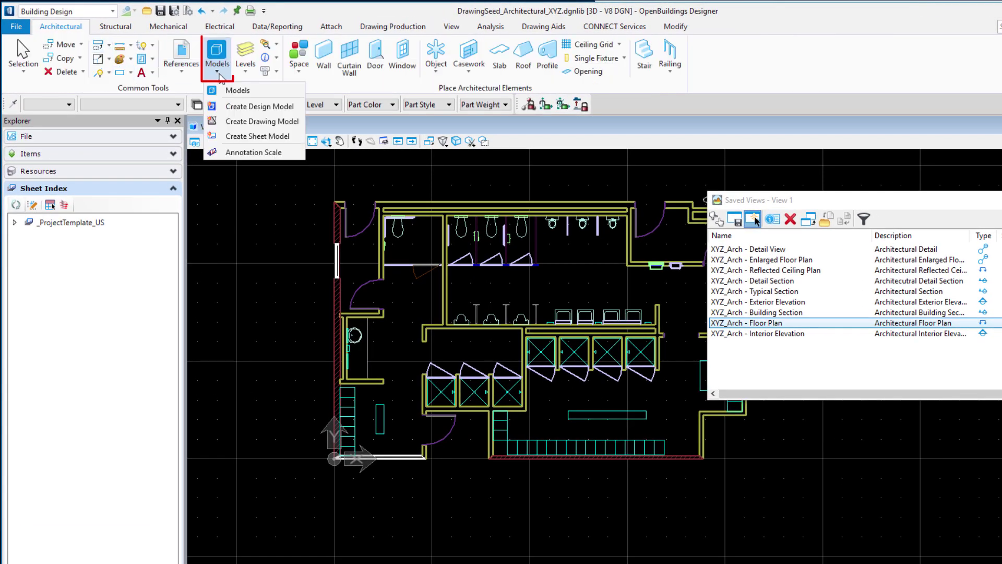
pyautogui.click(238, 89)
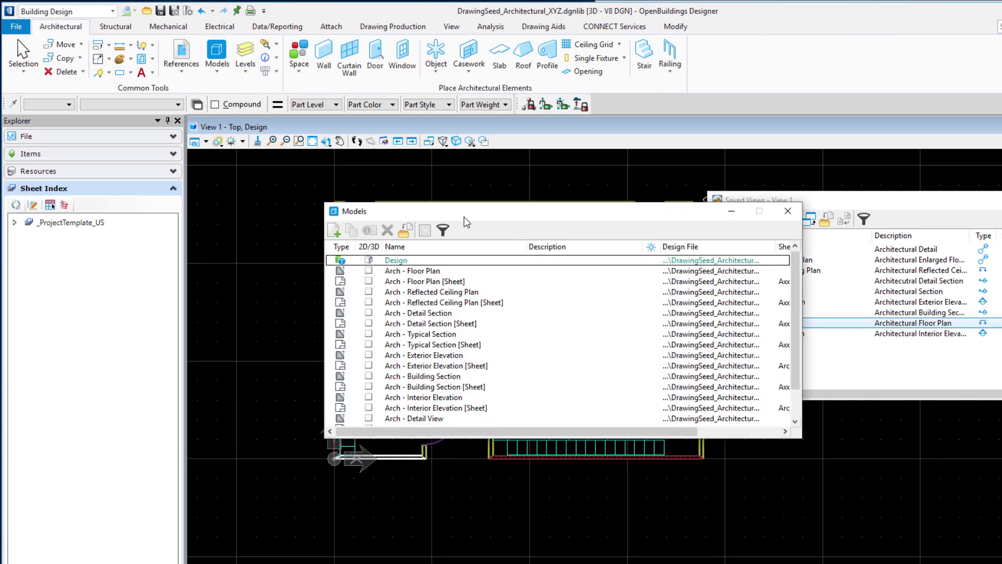
pyautogui.moveTo(458, 213); pyautogui.dragTo(799, 374)
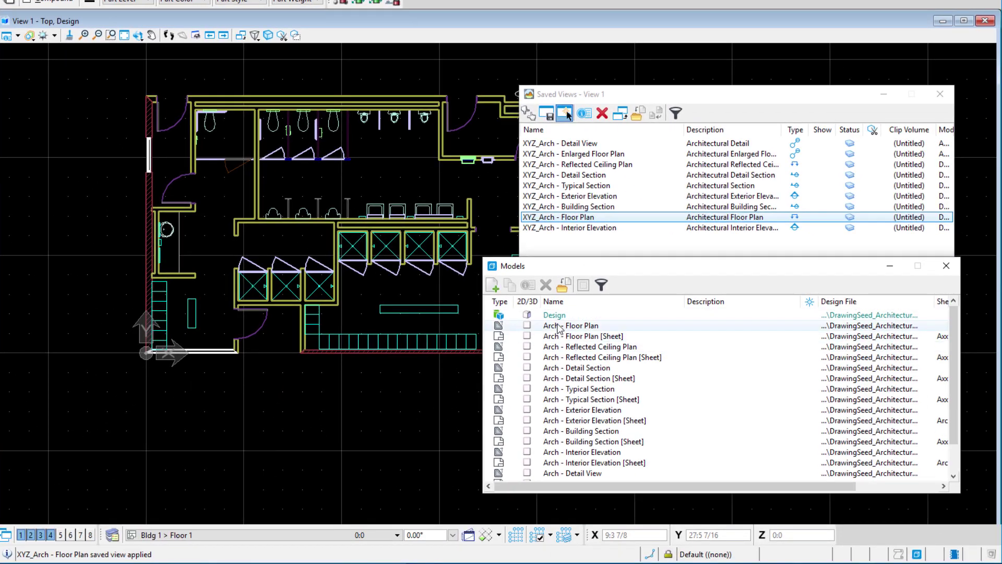